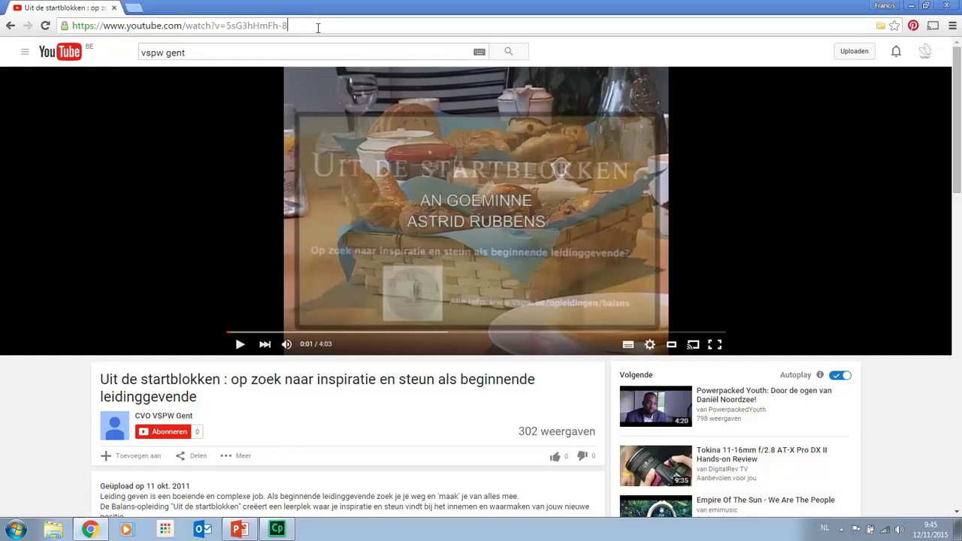
# - Copy the web address of the 'Uit de startblokken' YouTube video from Chrome's address bar
pyautogui.click(318, 28)
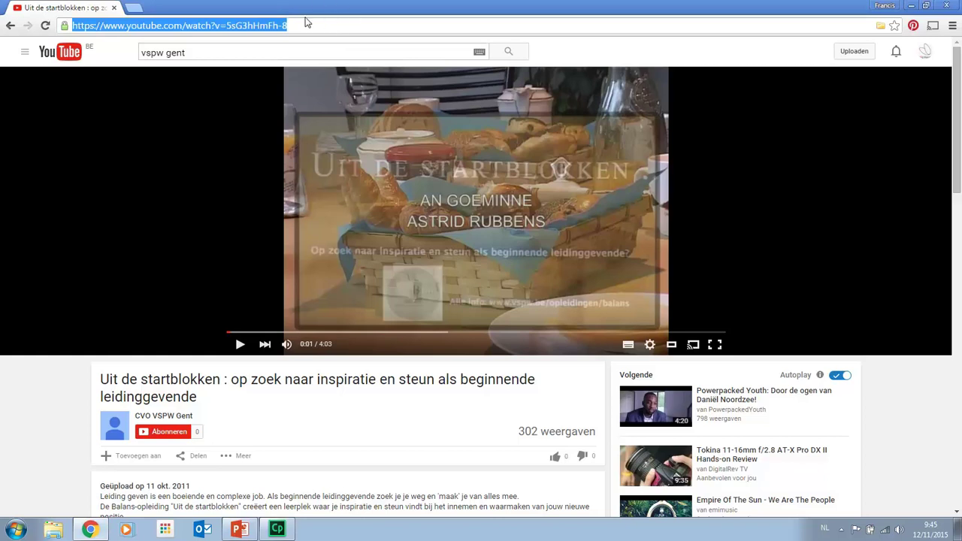
pyautogui.rightClick(270, 26)
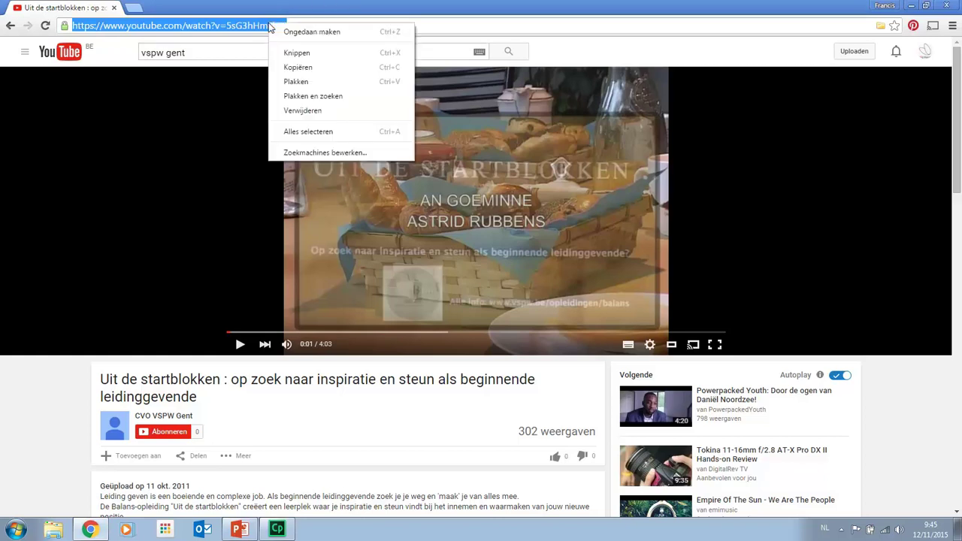
pyautogui.click(303, 64)
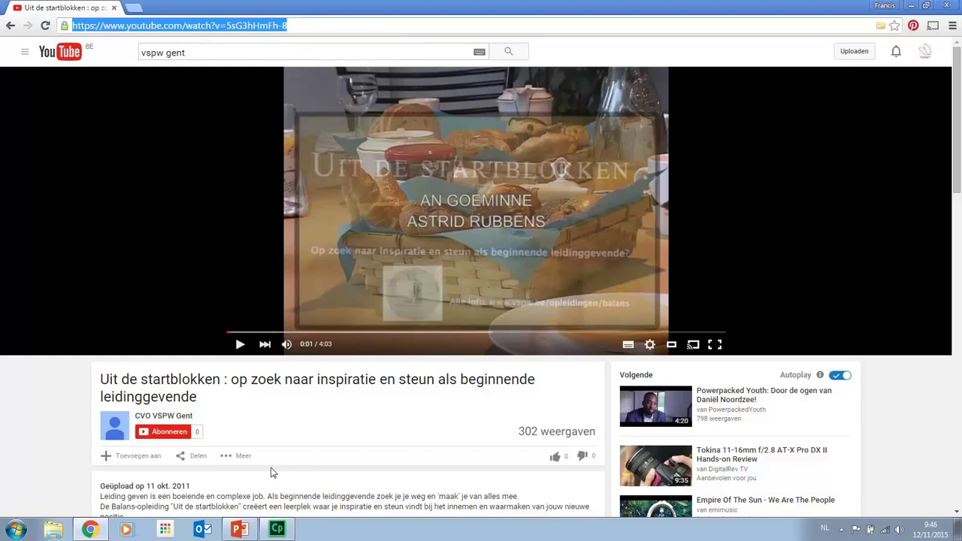
# - Insert the 'Uit de startblokken' interview on slide 1 as an online video via a YouTube search
pyautogui.click(243, 529)
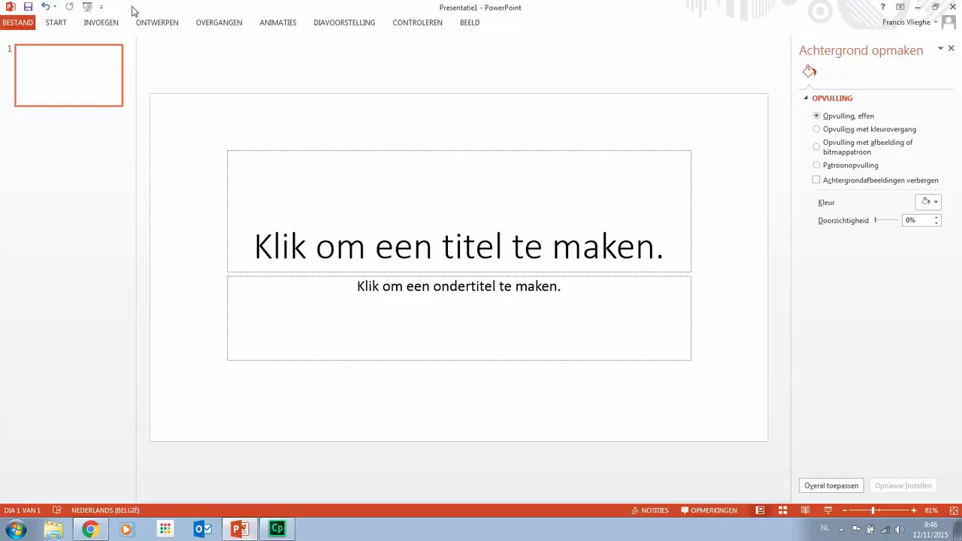
pyautogui.click(87, 24)
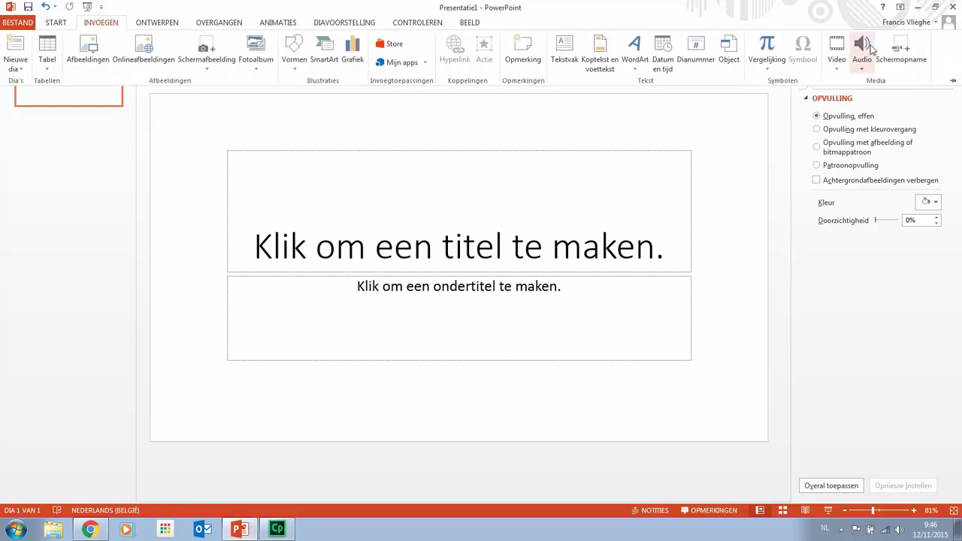
pyautogui.click(839, 50)
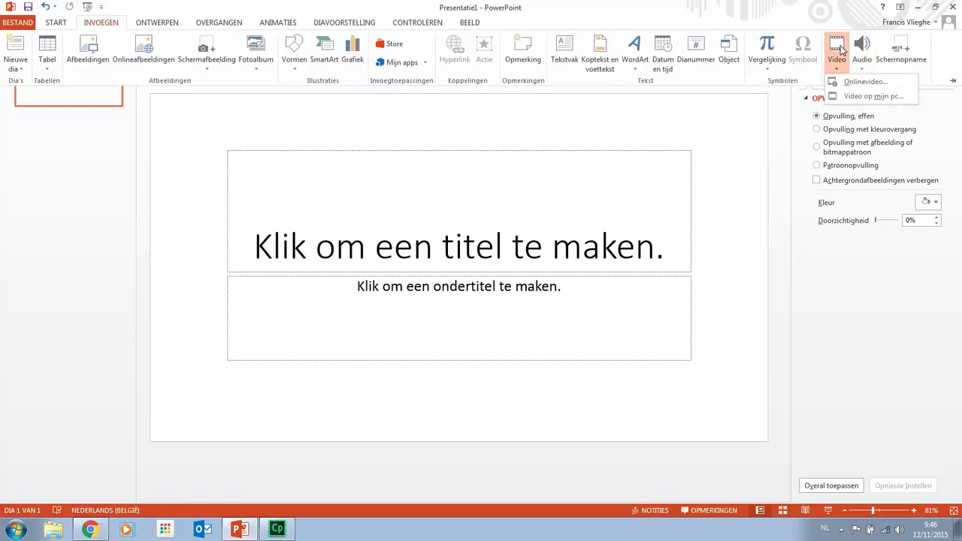
pyautogui.click(855, 84)
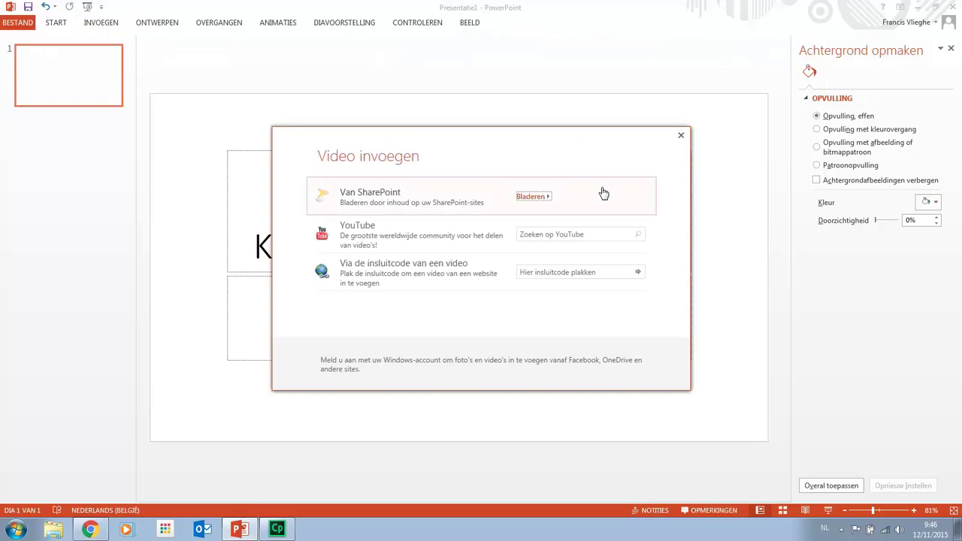
pyautogui.click(379, 244)
pyautogui.write('https://www.youtube.com/watch?v=5sG3hHmFh-8')
pyautogui.press('Return')
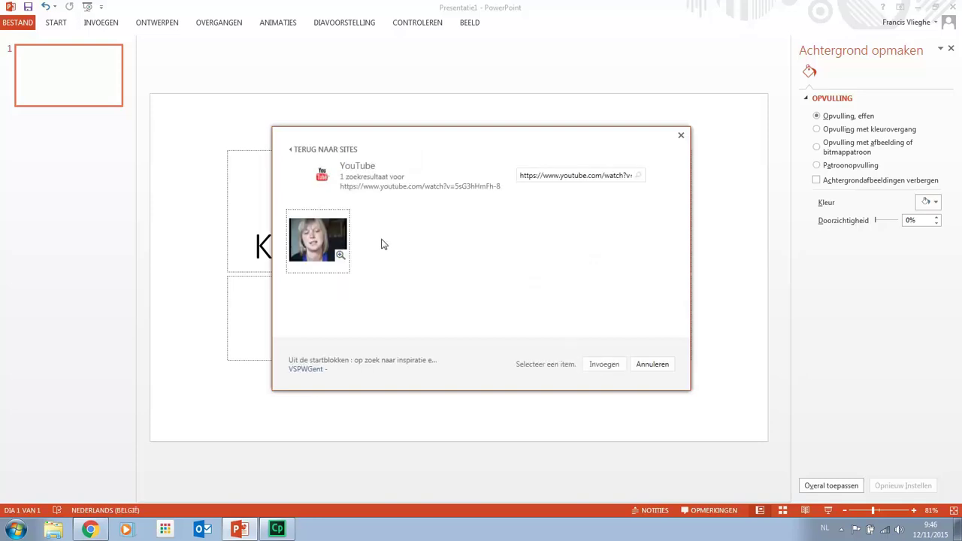
pyautogui.click(330, 252)
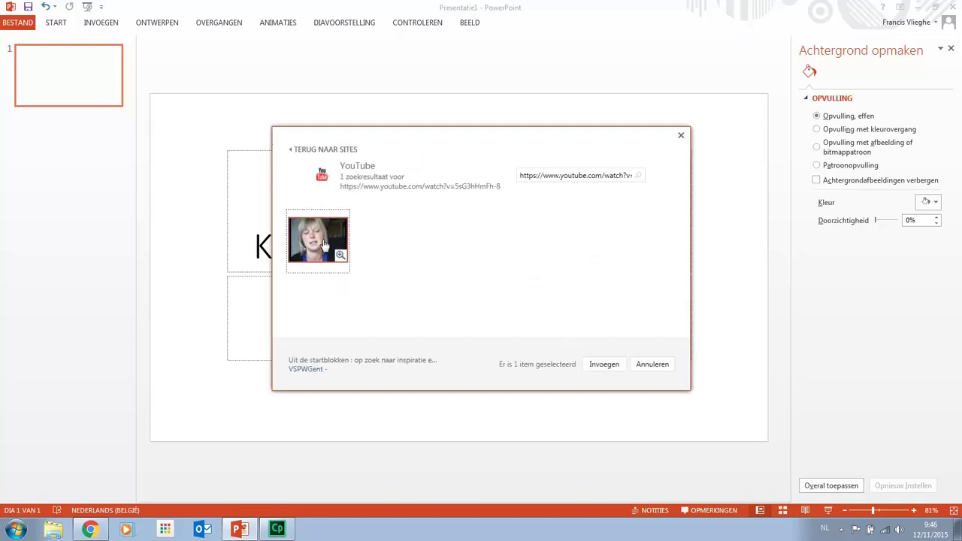
pyautogui.click(604, 364)
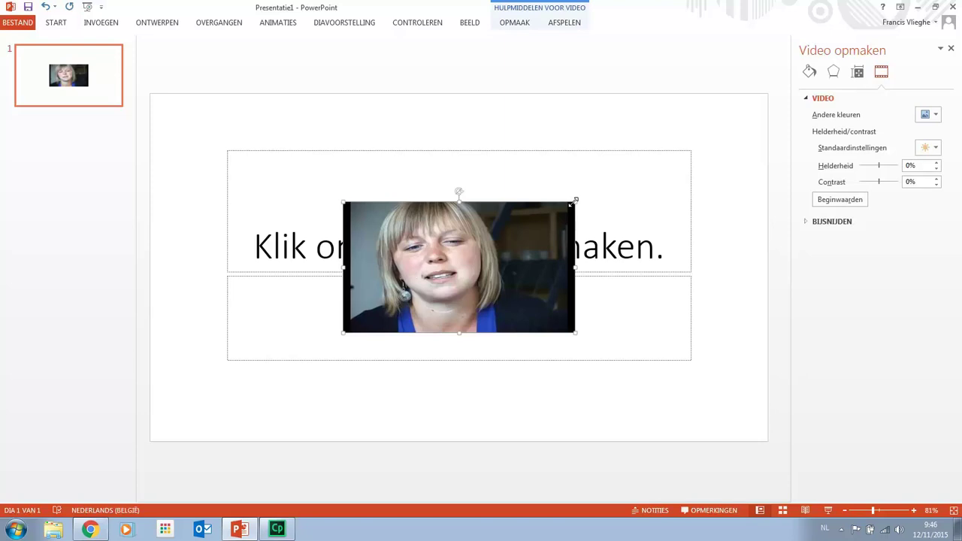
# - Resize the interview video from its top-right corner to fill most of slide 1, then centre it
pyautogui.moveTo(576, 201)
pyautogui.mouseDown()
pyautogui.moveTo(692, 99)
pyautogui.moveTo(574, 160)
pyautogui.moveTo(489, 226)
pyautogui.mouseUp()
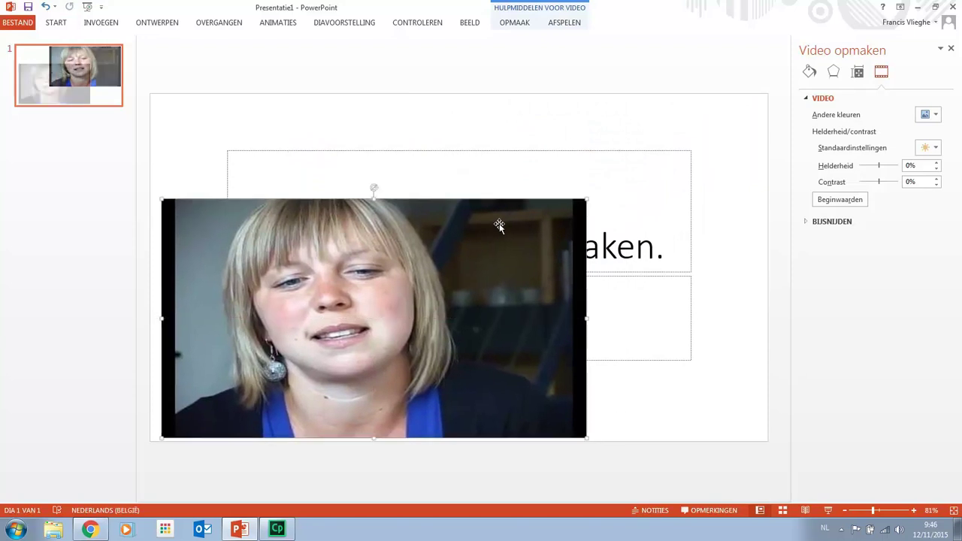
pyautogui.moveTo(587, 200); pyautogui.dragTo(717, 113)
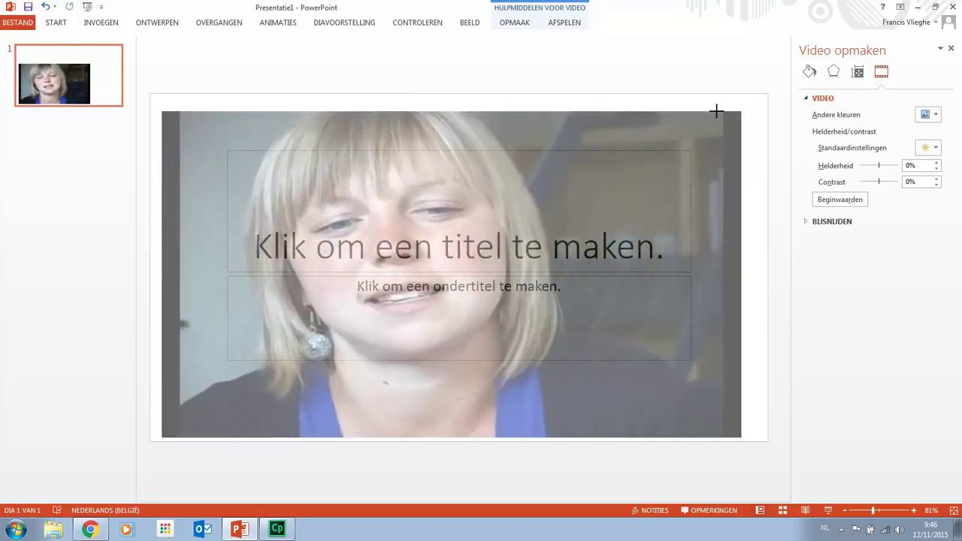
pyautogui.moveTo(644, 166); pyautogui.dragTo(659, 158)
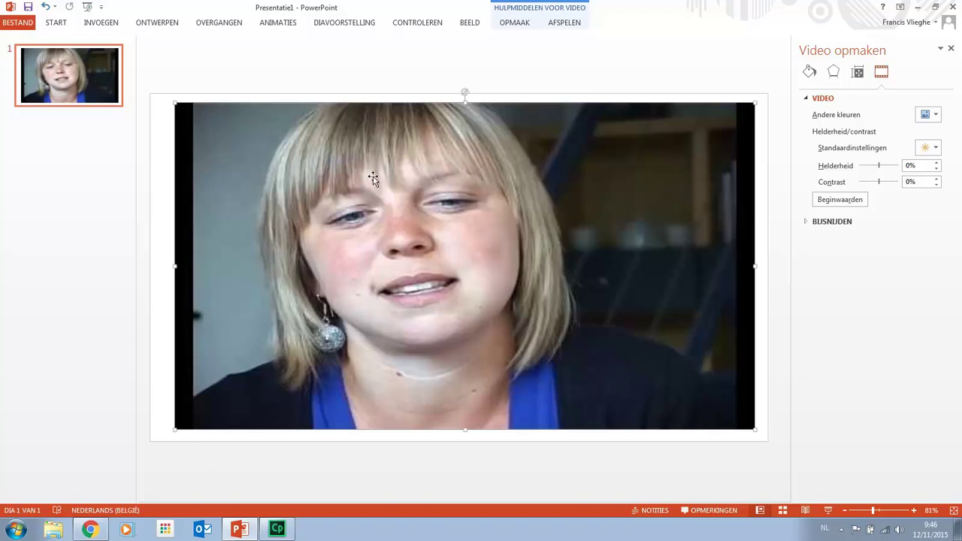
pyautogui.press('F5')
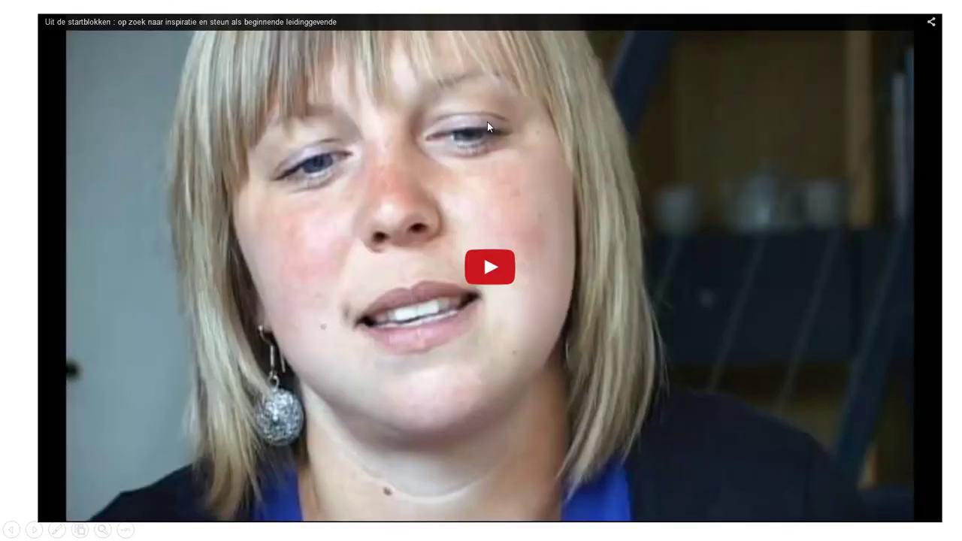
pyautogui.click(490, 264)
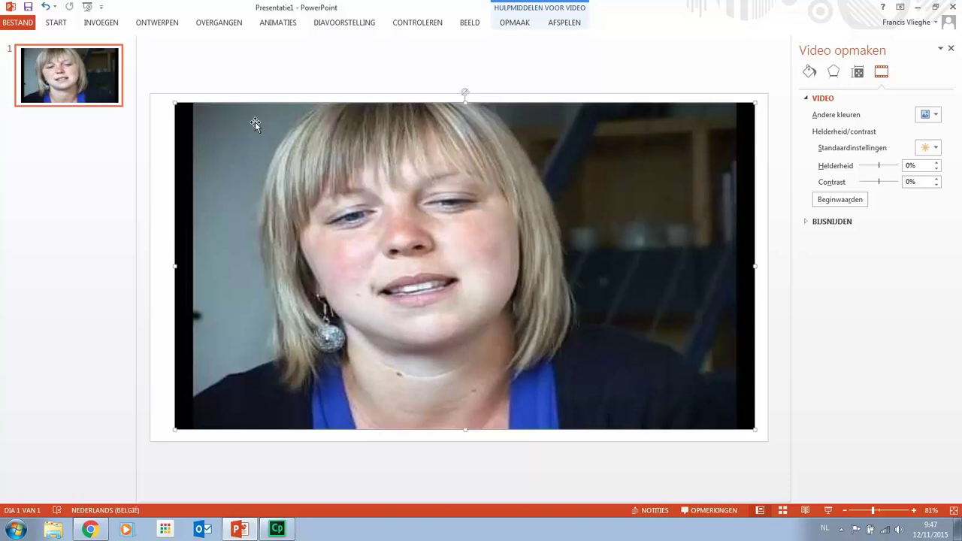
# - Add a blank second slide and start a YouTube video search from its video placeholder
pyautogui.click(110, 23)
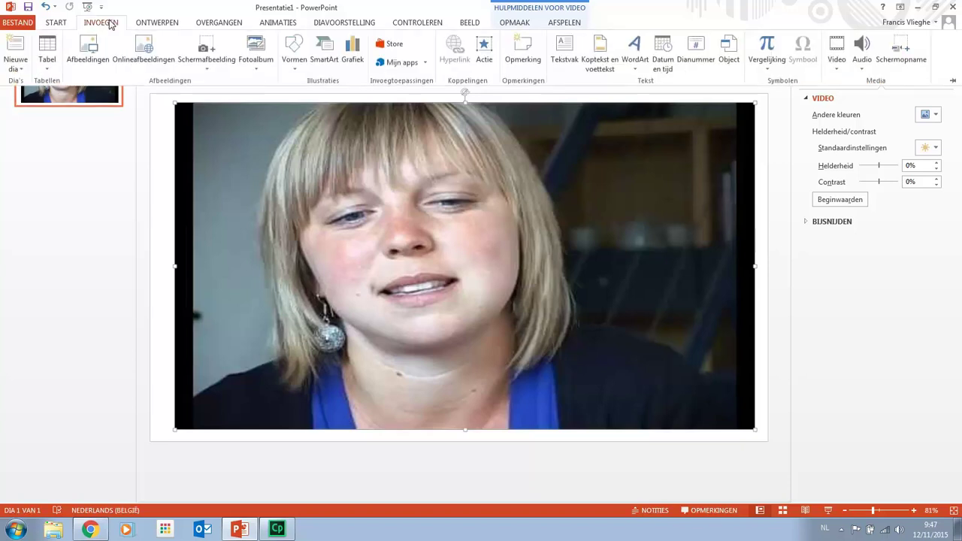
pyautogui.click(23, 54)
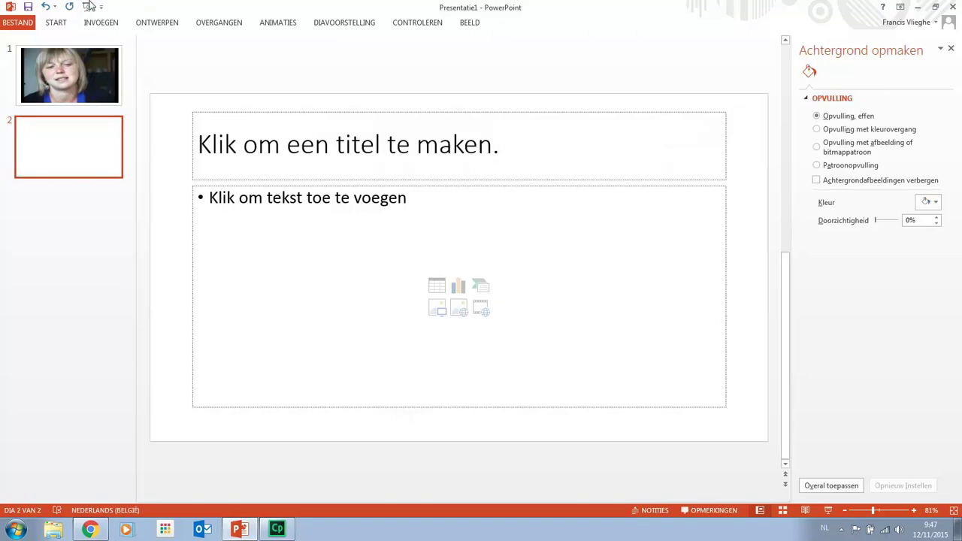
pyautogui.click(481, 308)
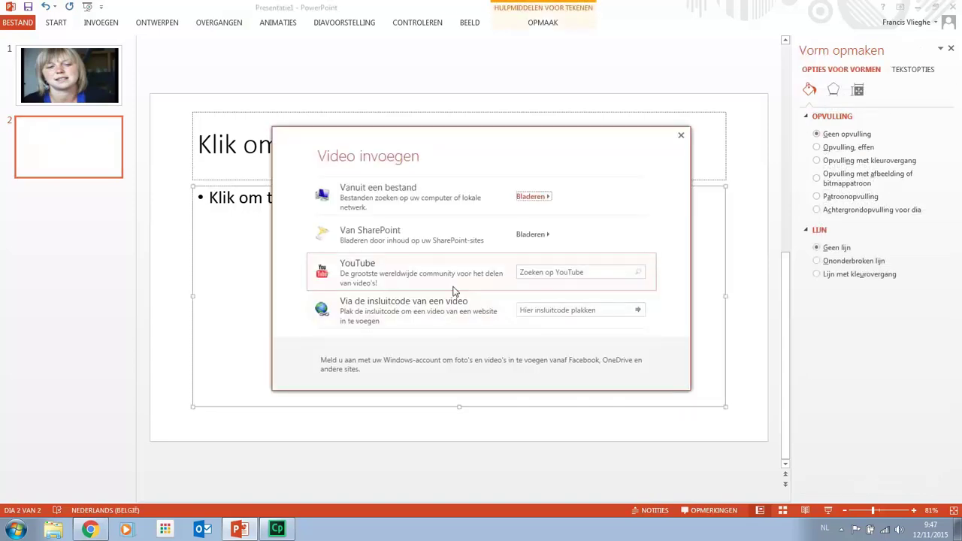
pyautogui.click(438, 269)
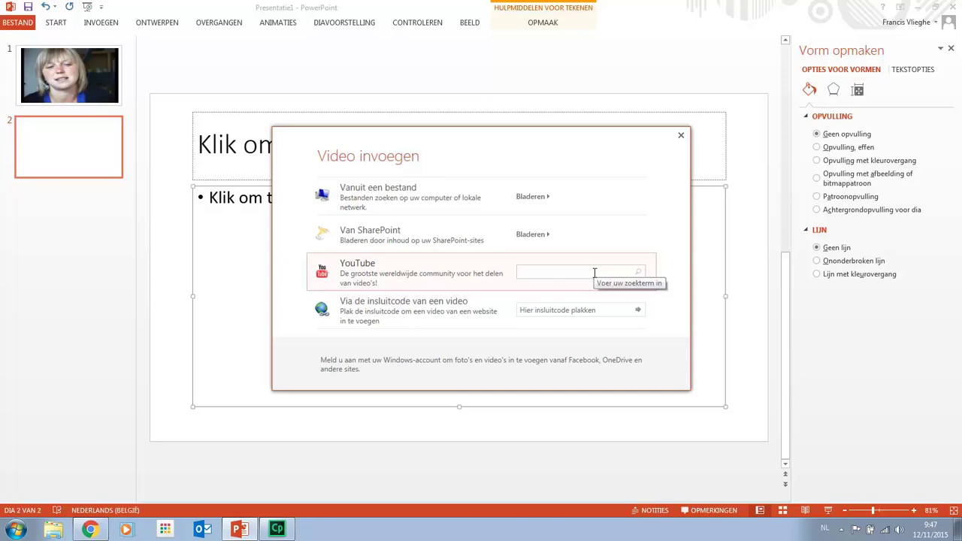
# - Search YouTube for 'gent' and insert the 'Gent in 3 minutes' video on slide 2
pyautogui.write('gent')
pyautogui.press('Return')
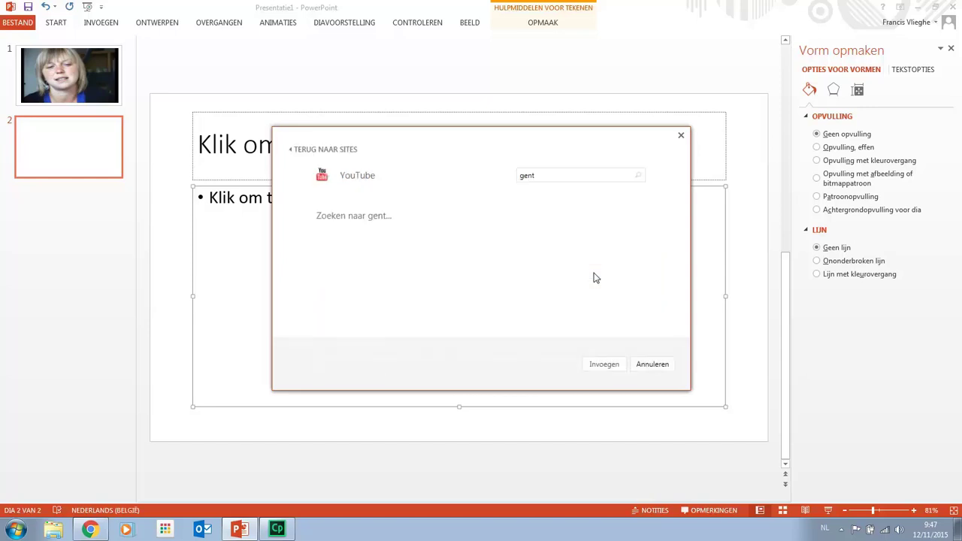
pyautogui.scroll(-3, 596, 279)
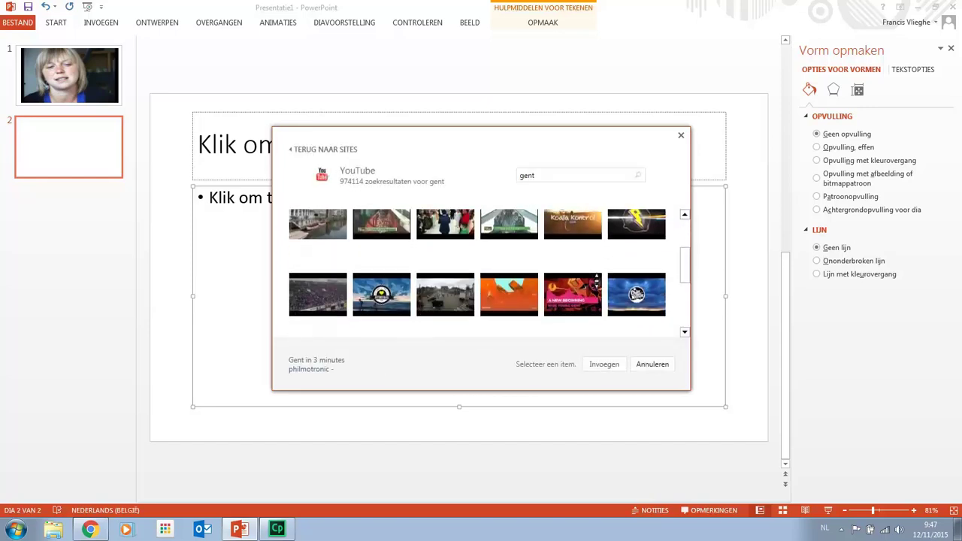
pyautogui.scroll(3, 363, 326)
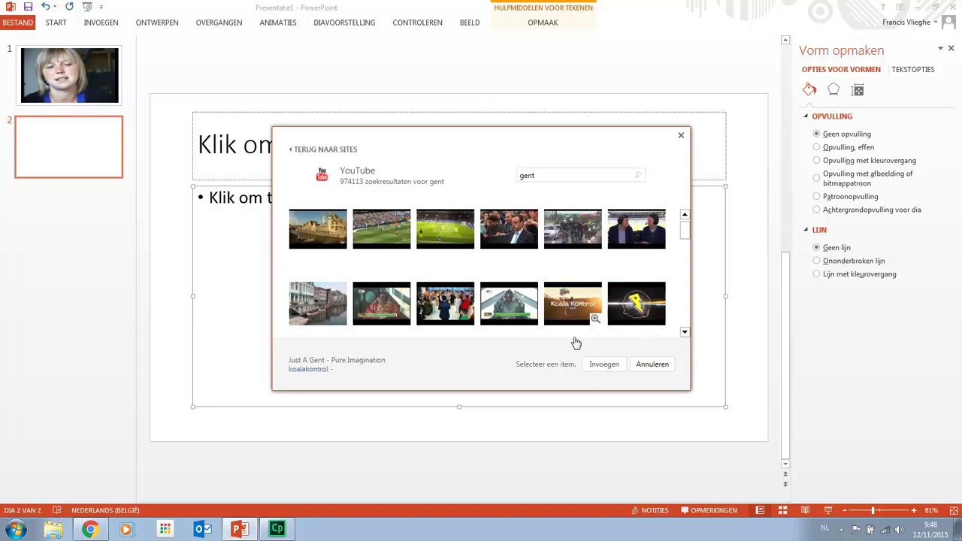
pyautogui.click(297, 228)
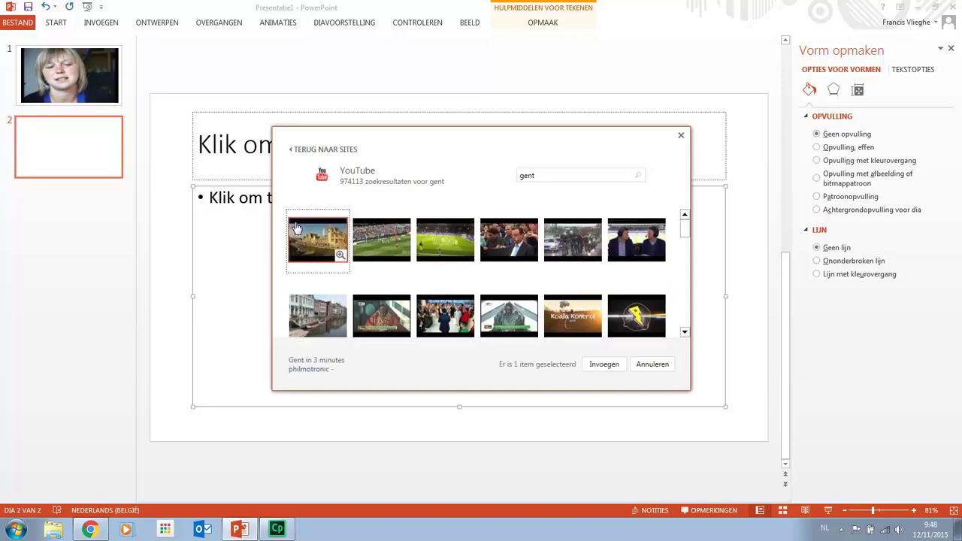
pyautogui.click(601, 365)
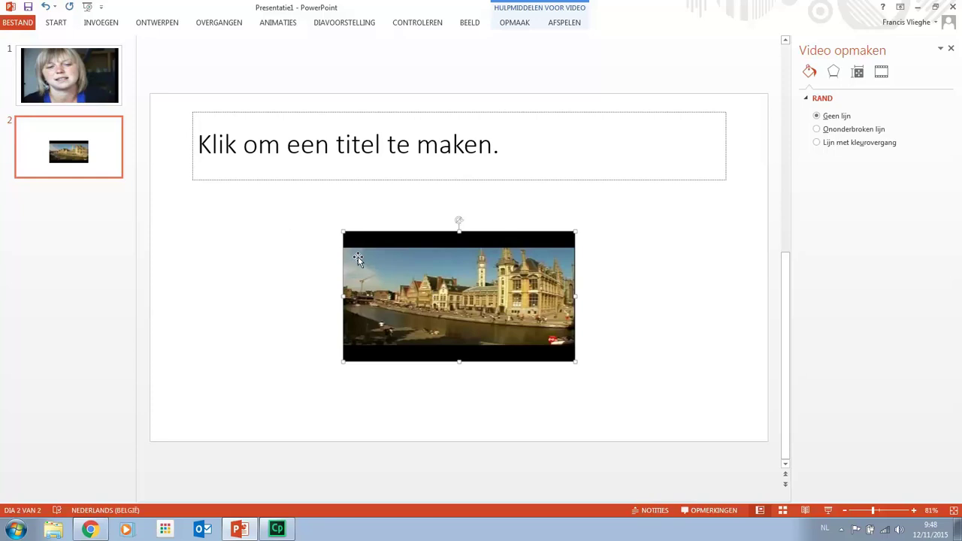
# - Resize the Gent video larger and align it horizontally centred below the slide 2 title
pyautogui.moveTo(342, 232); pyautogui.dragTo(243, 174)
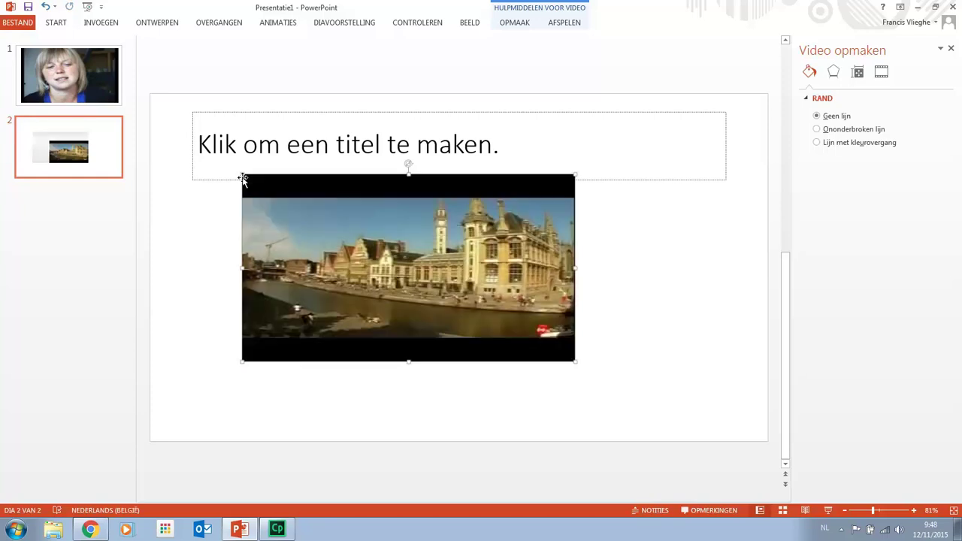
pyautogui.moveTo(358, 261); pyautogui.dragTo(408, 304)
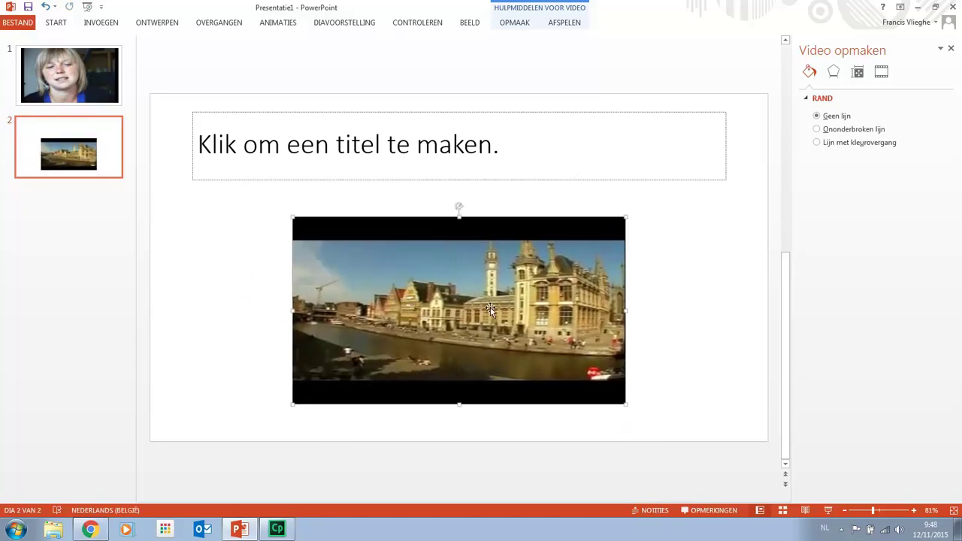
pyautogui.moveTo(459, 216); pyautogui.dragTo(456, 181)
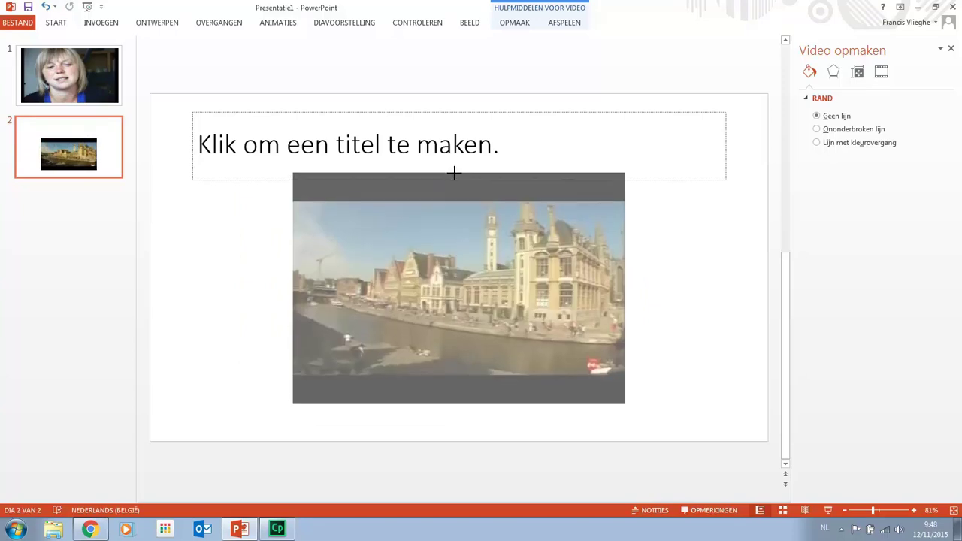
pyautogui.moveTo(451, 303); pyautogui.dragTo(451, 325)
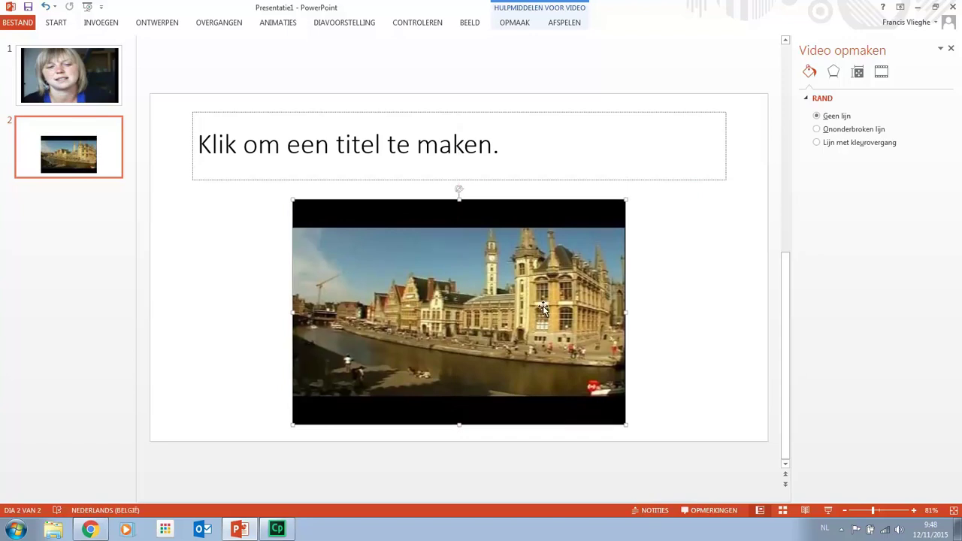
pyautogui.click(638, 279)
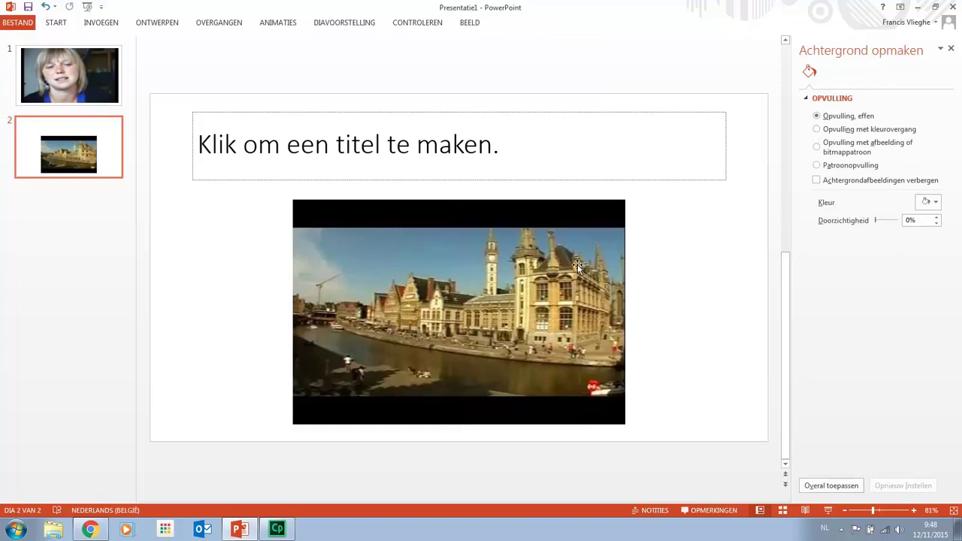
pyautogui.press('F5')
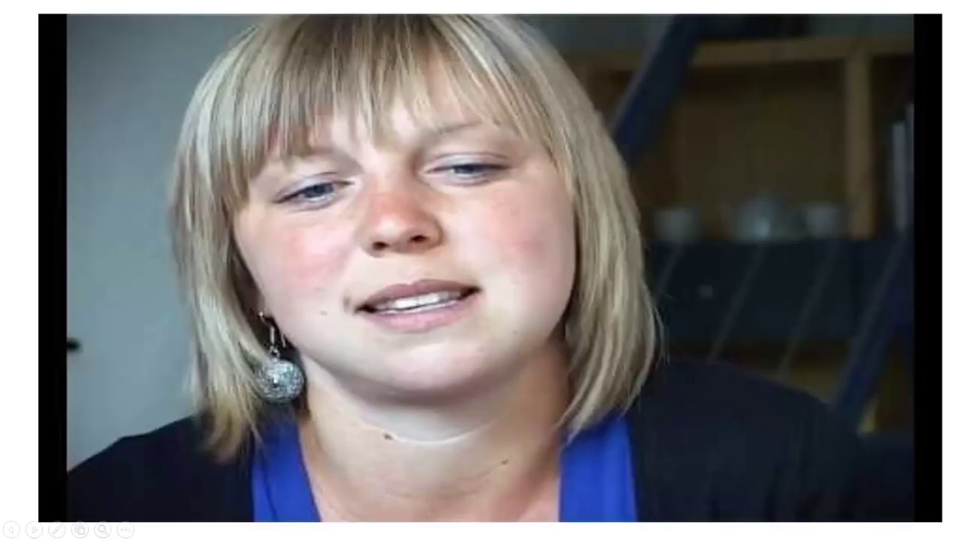
pyautogui.press('Right')
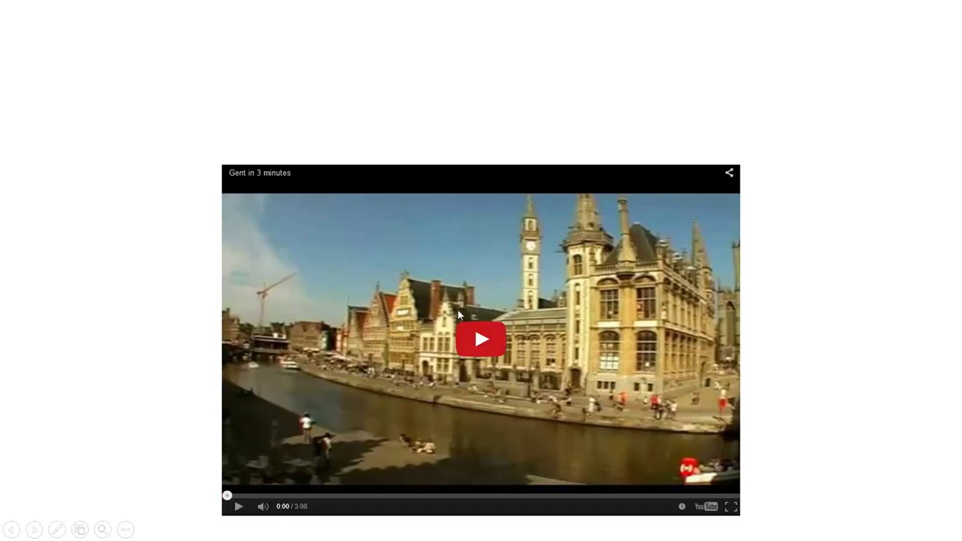
pyautogui.press('Escape')
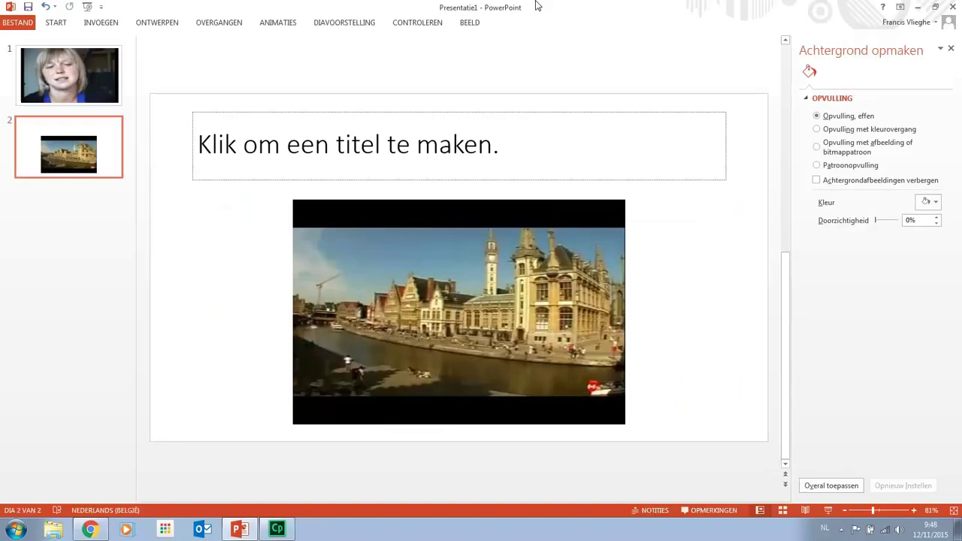